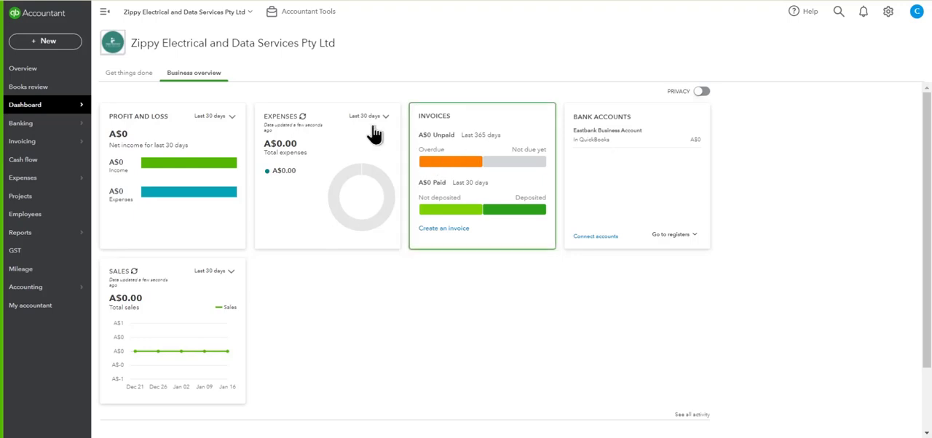
Step: Start a new invoice, view the product/service choices for its first line, and leave the invoice without saving
left_click(48, 44)
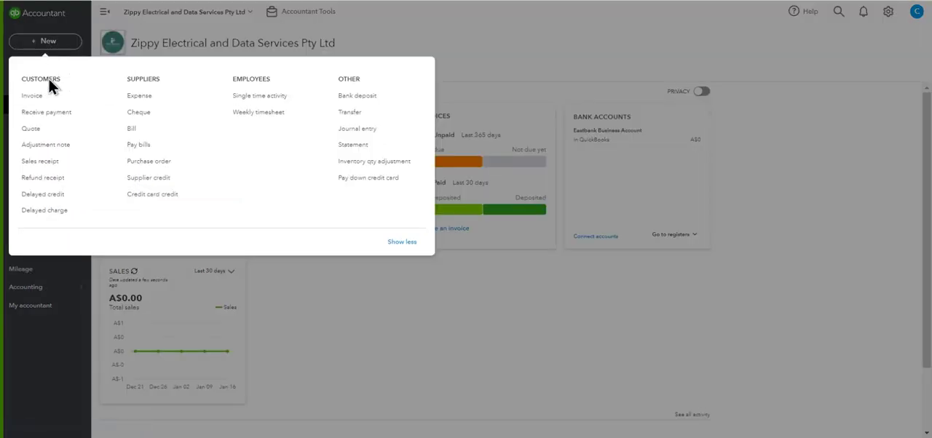
left_click(40, 95)
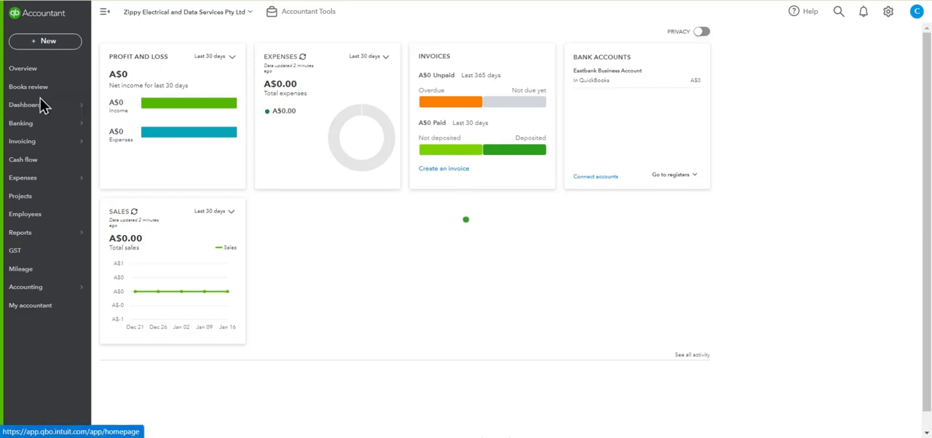
mouse_move(42, 106)
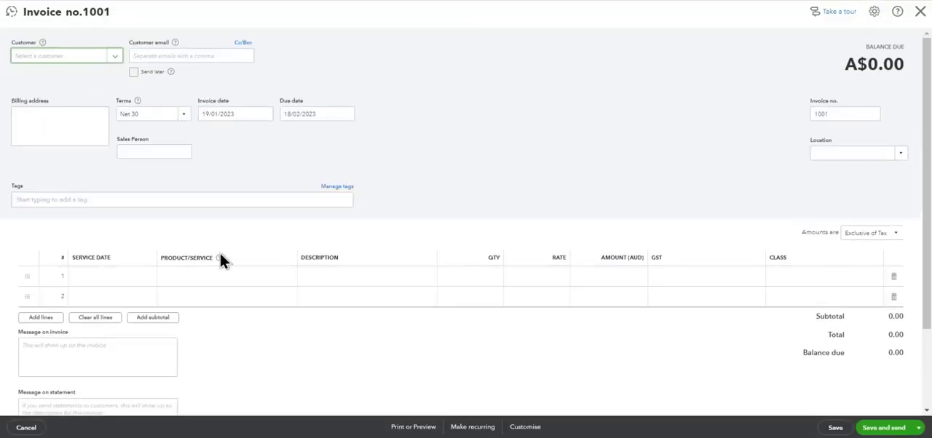
left_click(288, 286)
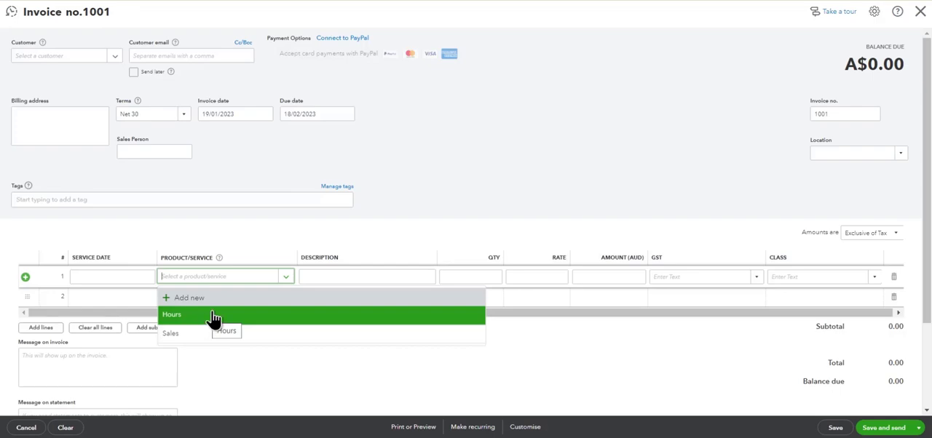
left_click(920, 11)
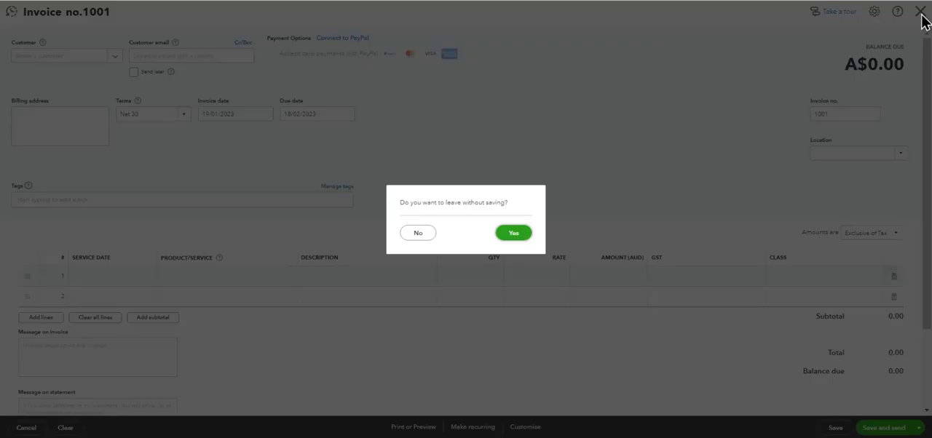
left_click(514, 233)
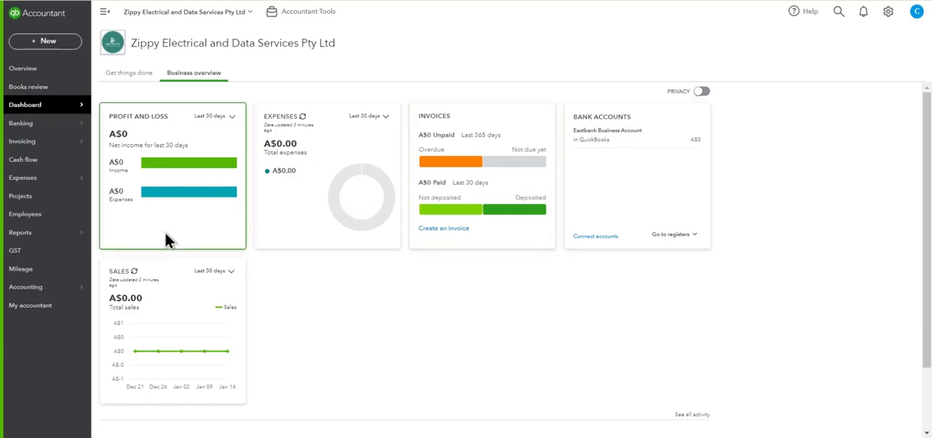
Step: Open the company's products and services list
mouse_move(64, 149)
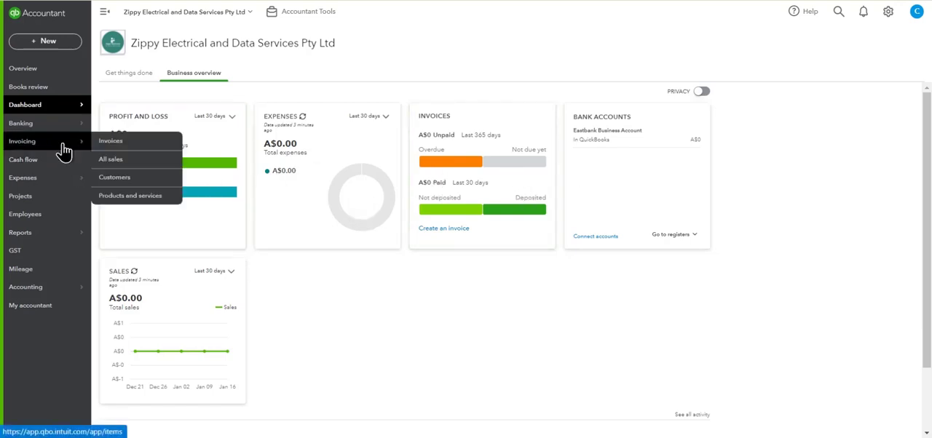
left_click(112, 197)
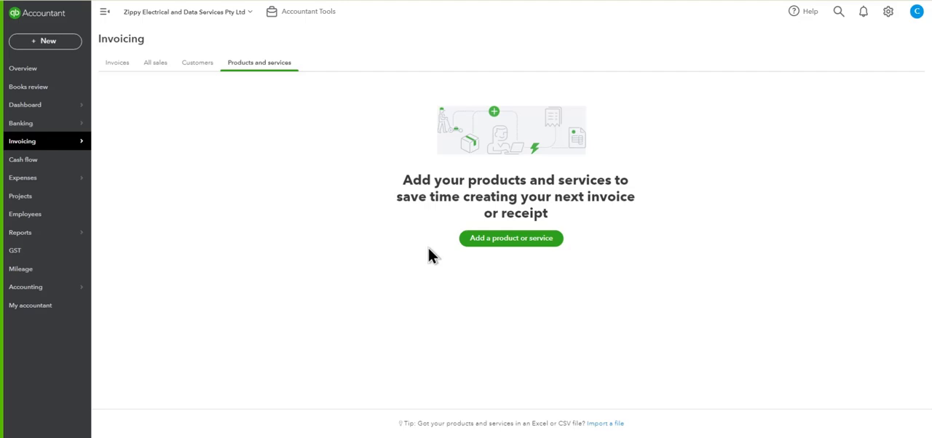
left_click(889, 13)
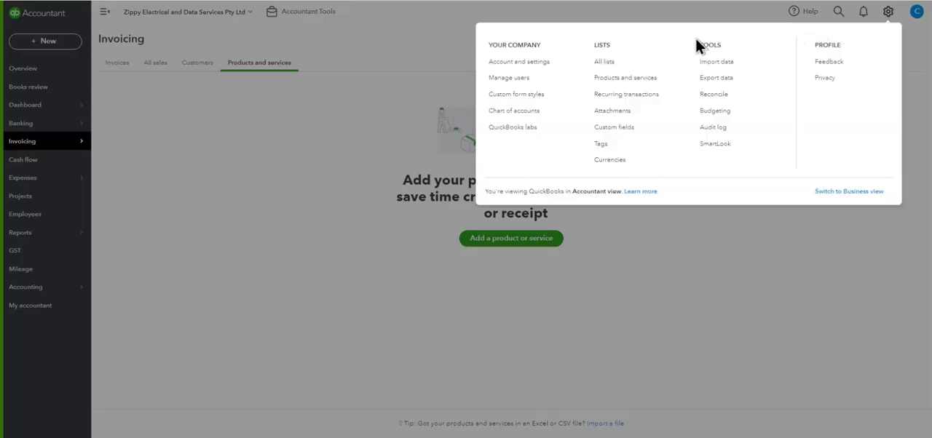
left_click(612, 76)
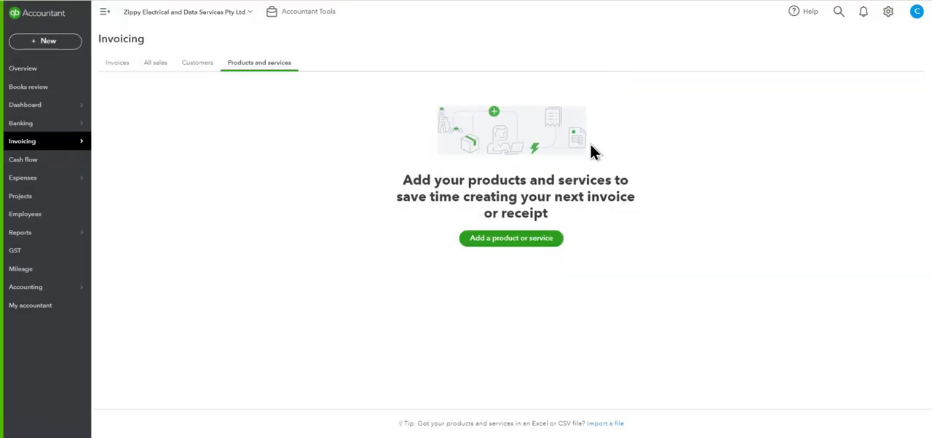
Step: Add a service item named and described as Security Alarms Installation, with sales price 175 inclusive of GST and tax set to GST
left_click(518, 240)
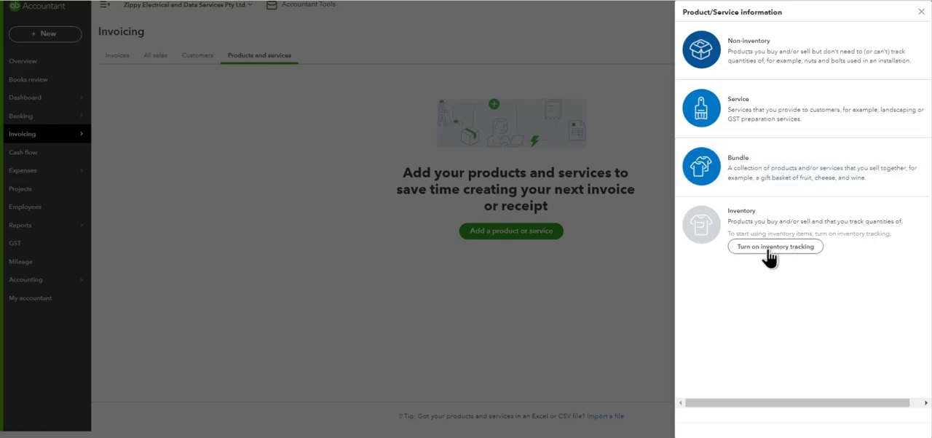
left_click(718, 123)
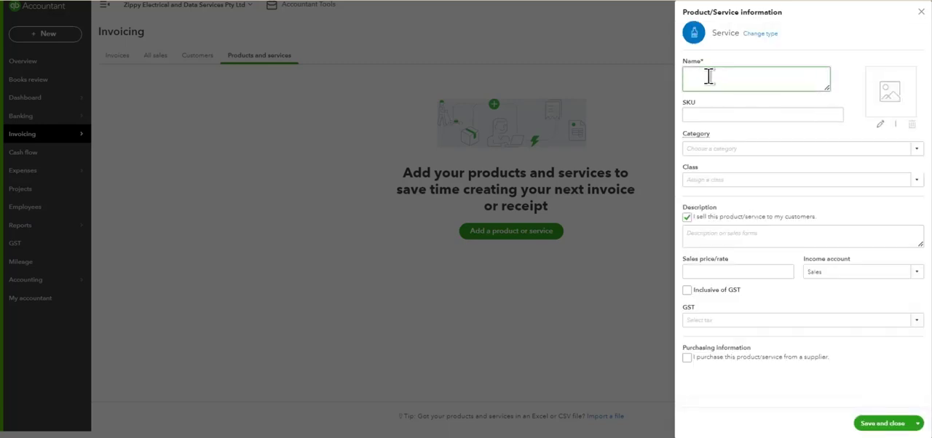
type("Security Alarms Installation")
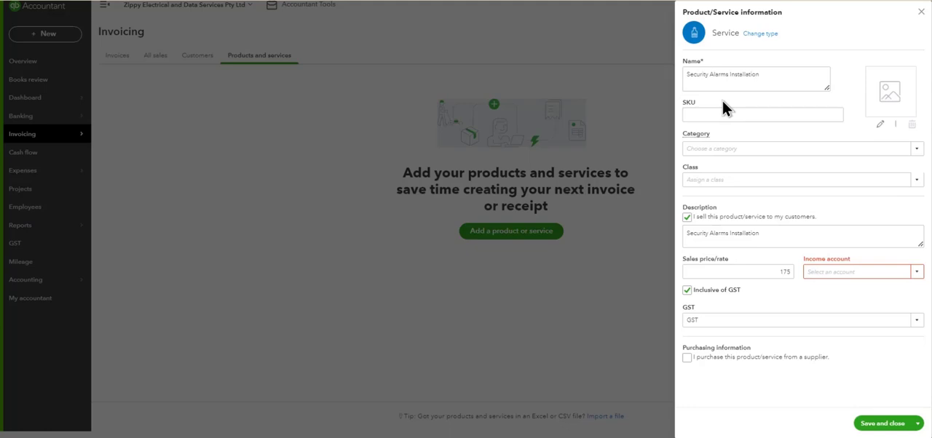
Step: Examine the service item's SKU field and its category and class choices without assigning any
left_click(734, 113)
left_click(916, 150)
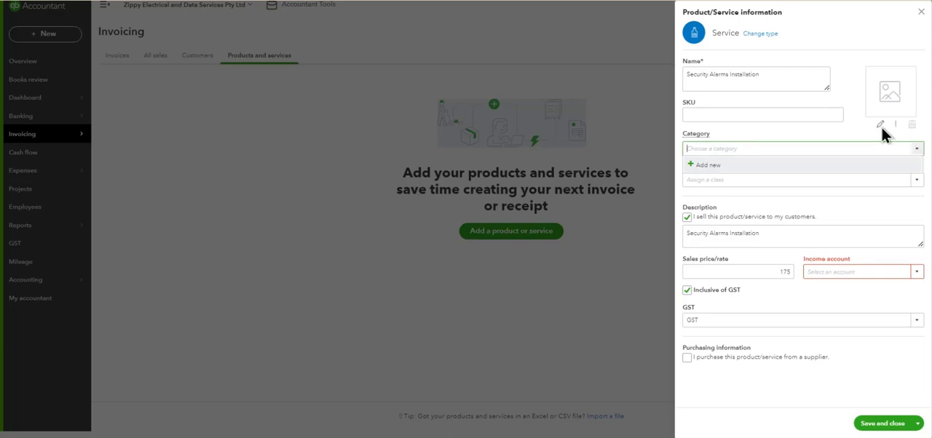
left_click(804, 132)
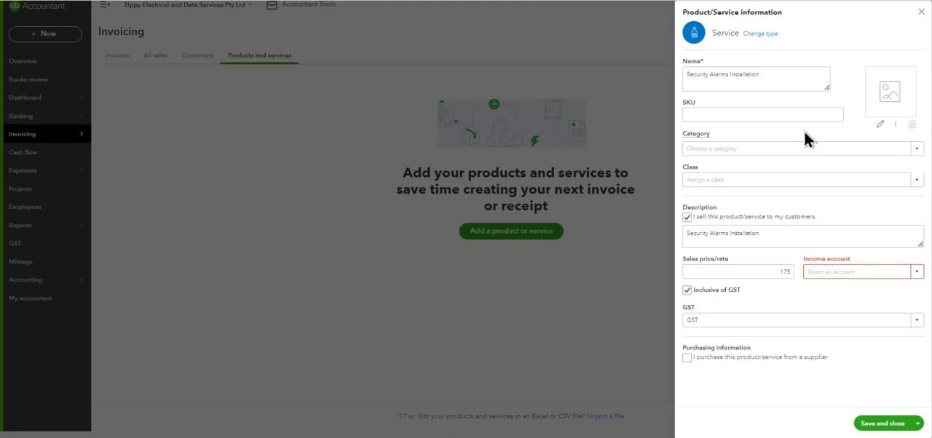
left_click(916, 181)
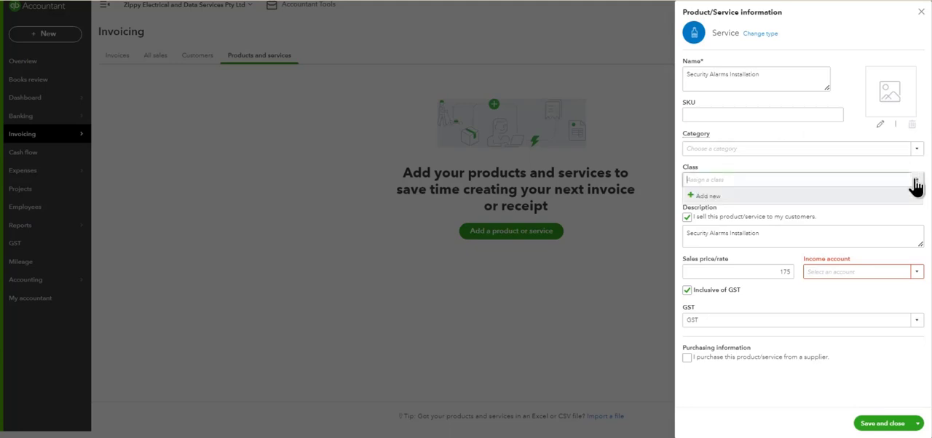
left_click(811, 162)
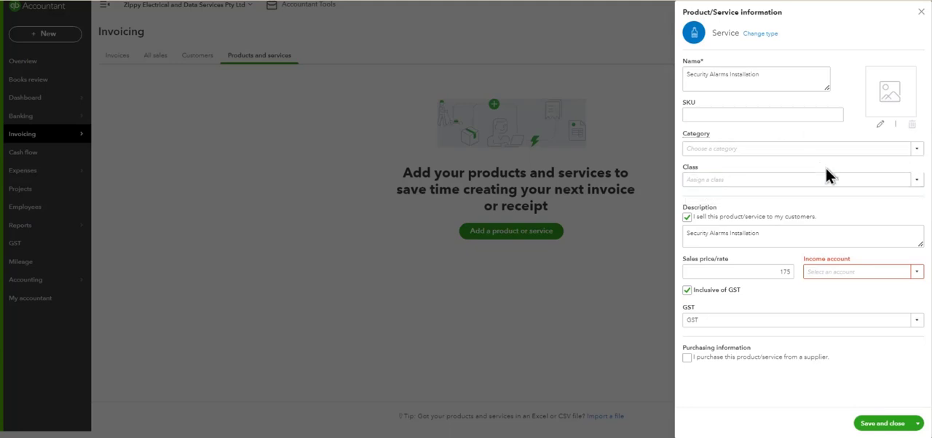
Step: Extend the service's sales description to read "Security Alarms Installation hourly time taken"
triple_click(769, 234)
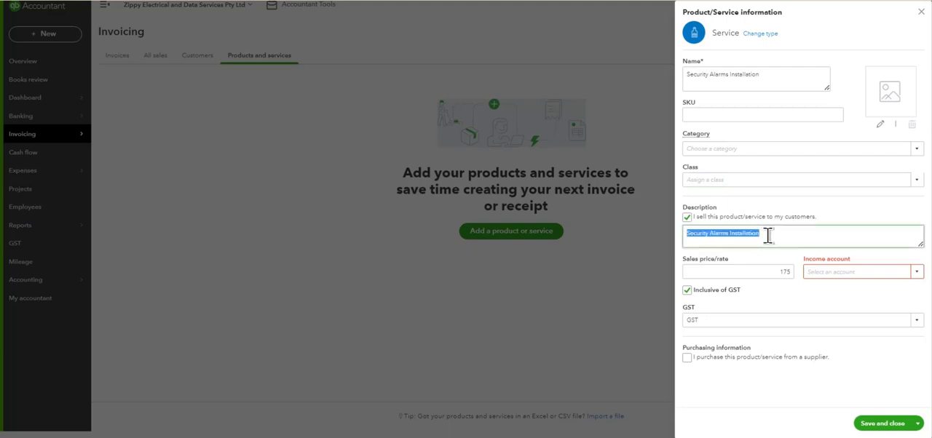
left_click(768, 234)
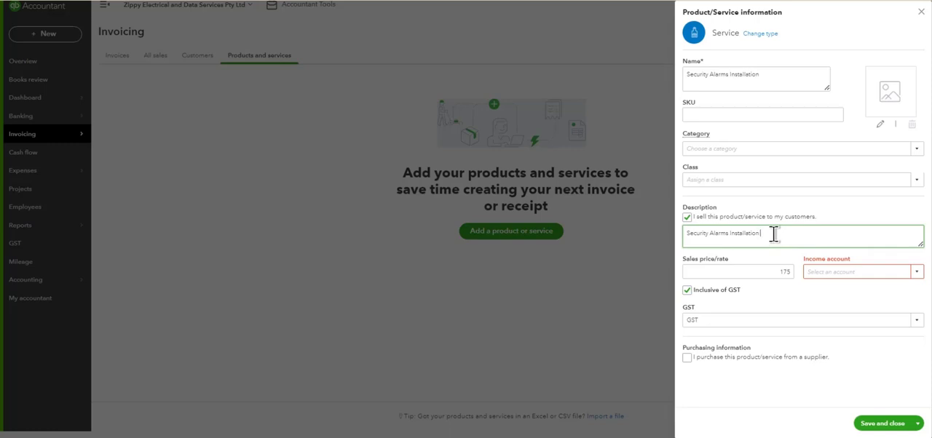
type("hourly time taken")
Step: Go to the service's sales price, then turn its Inclusive of GST option off and back on
left_click(766, 271)
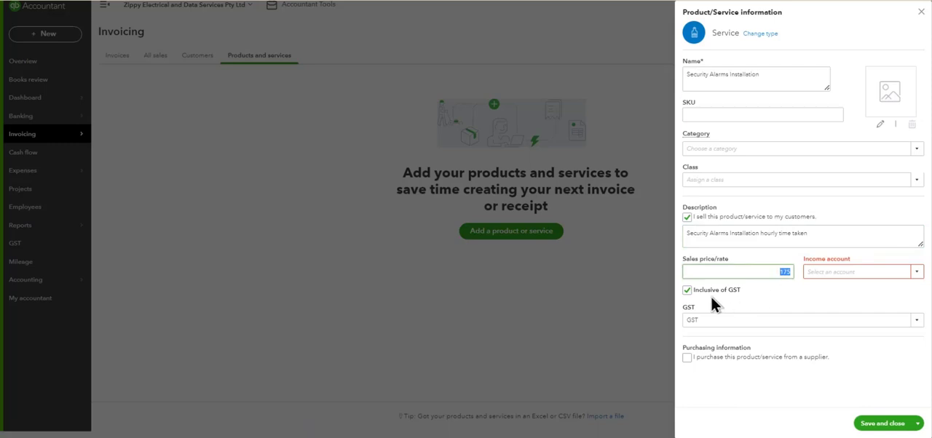
left_click(686, 290)
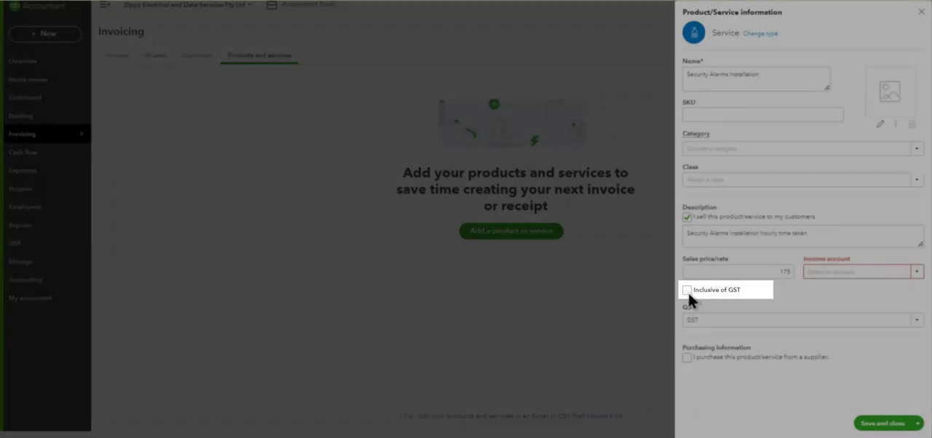
left_click(686, 290)
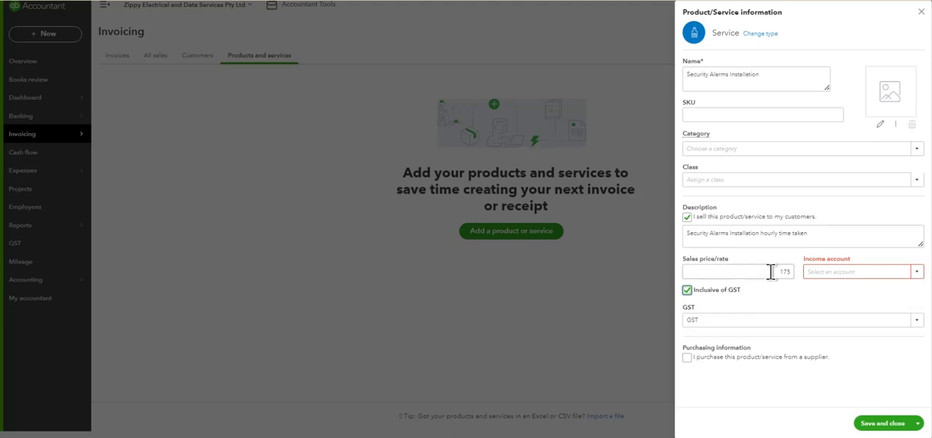
Step: Set the service's income account to Electrical Services, then save and close the item
left_click(916, 274)
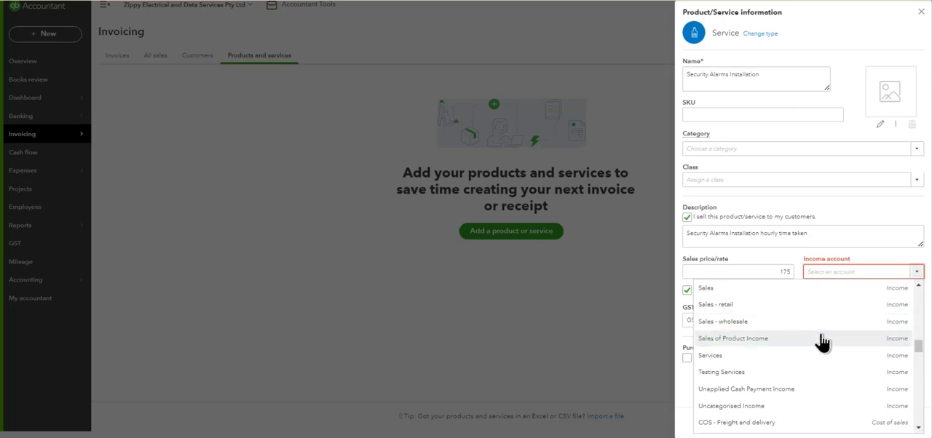
scroll(823, 342, "down", 1)
scroll(821, 341, "down", 2)
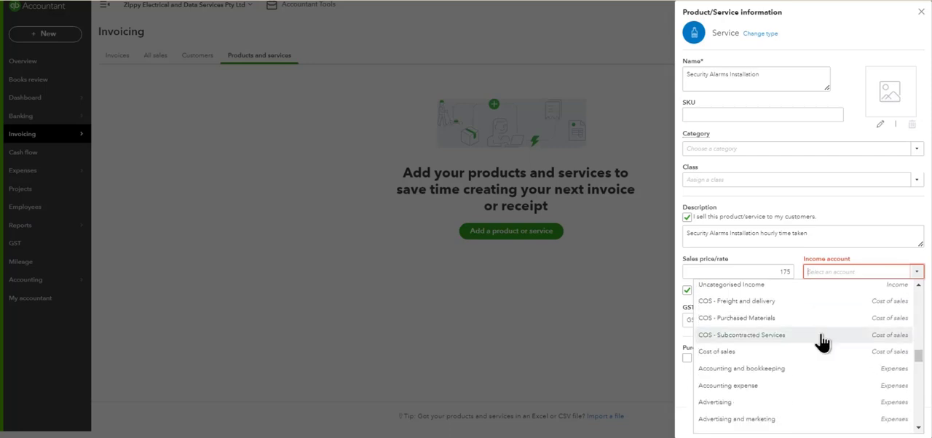
scroll(822, 341, "up", 3)
scroll(821, 342, "up", 4)
scroll(808, 346, "down", 1)
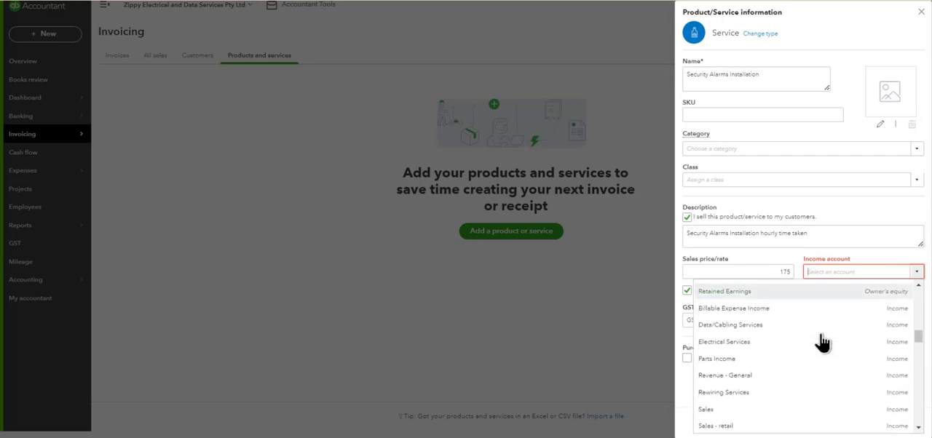
left_click(751, 349)
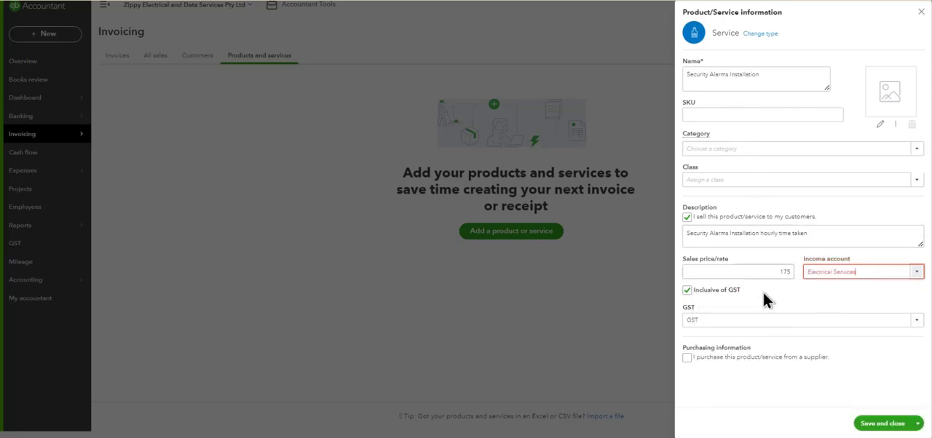
left_click(789, 293)
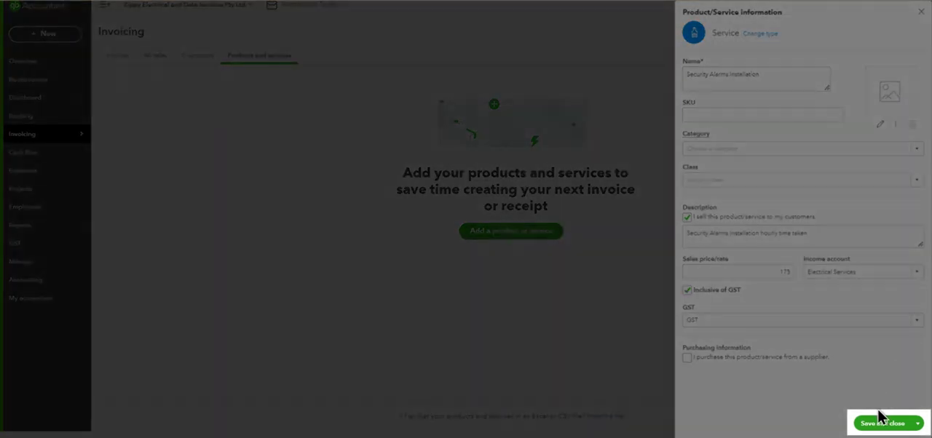
left_click(879, 427)
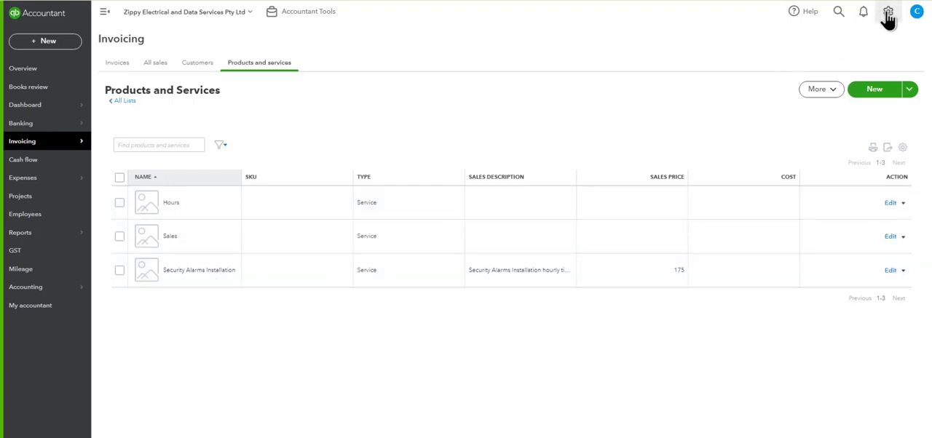
Step: Open the data import for products and services
left_click(906, 93)
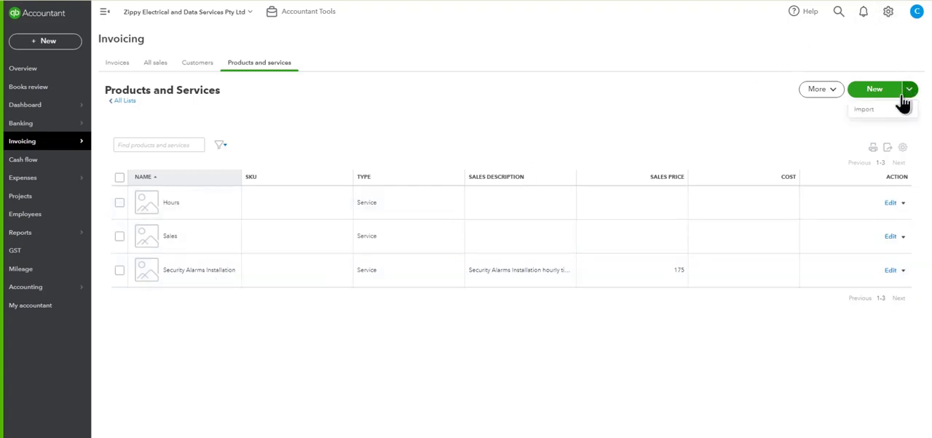
left_click(888, 13)
left_click(717, 62)
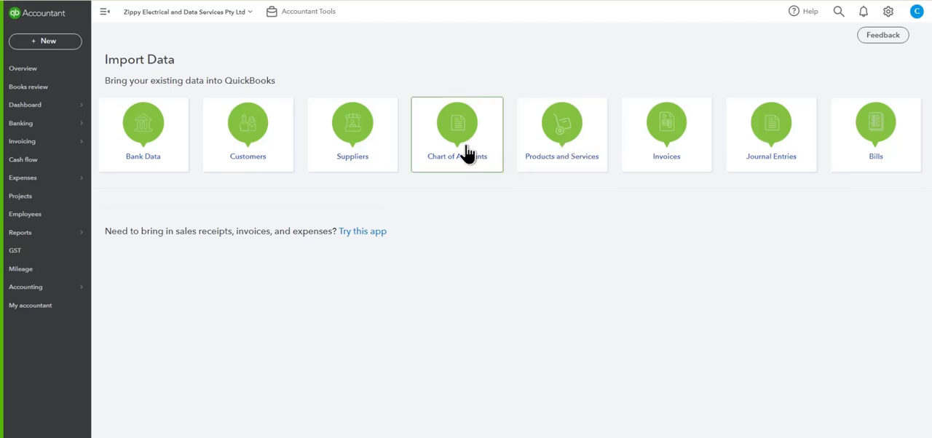
left_click(557, 150)
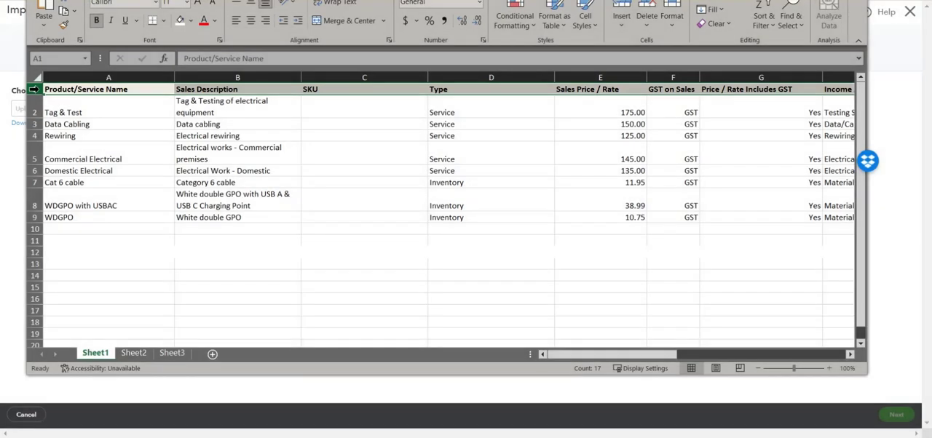
Step: In the Excel import file, examine the Tag & Test row's name, description and type, and the type of the cable and GPO rows
left_click(133, 108)
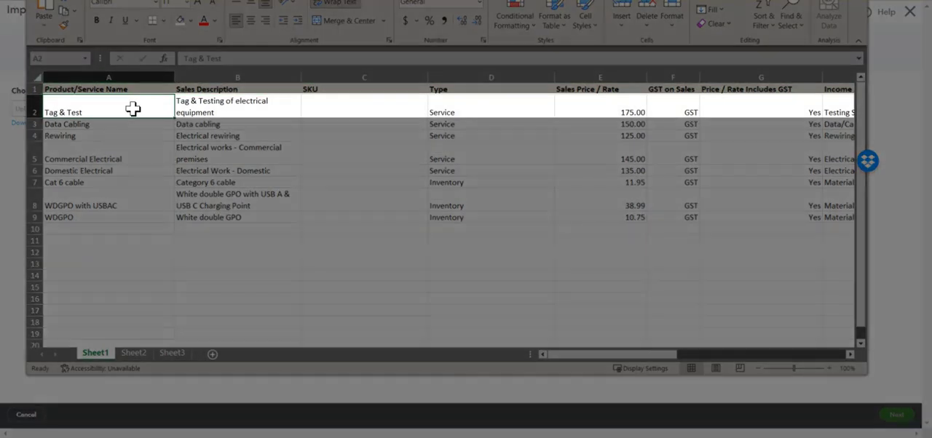
left_click(230, 107)
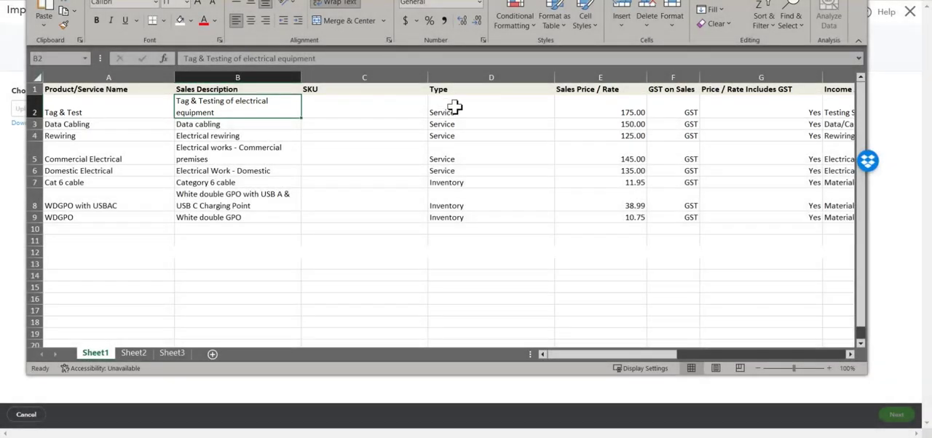
left_click(474, 108)
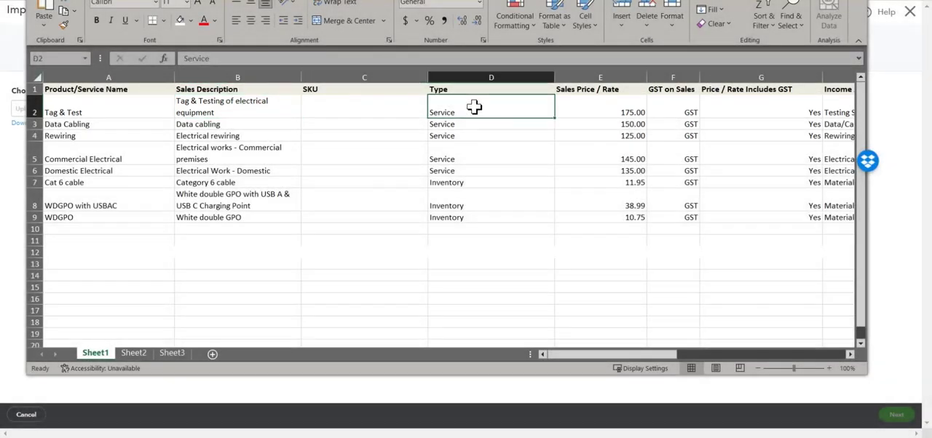
left_click(474, 185)
left_click(471, 201)
left_click(467, 216)
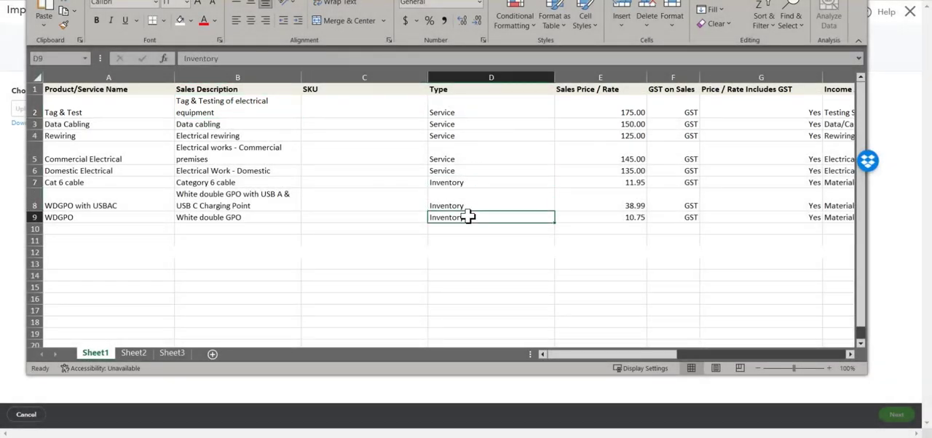
Step: In the Excel import file, examine the column headings from sales price and GST on sales across to GST on purchases
left_click(603, 89)
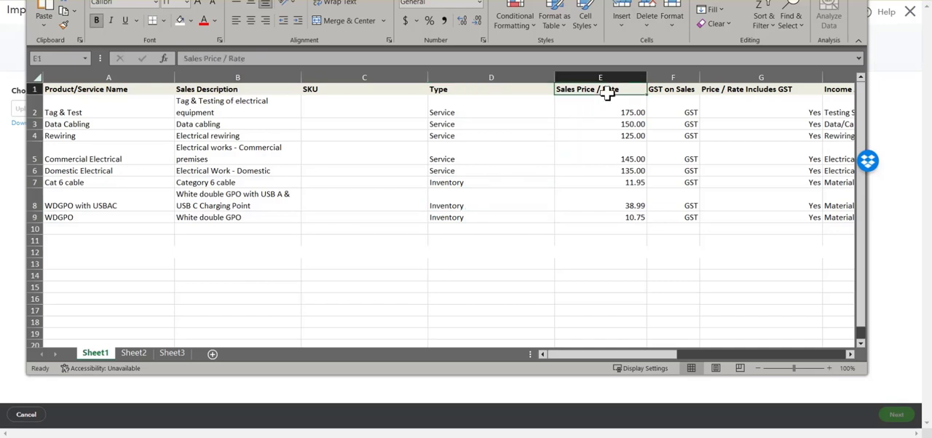
left_click(662, 89)
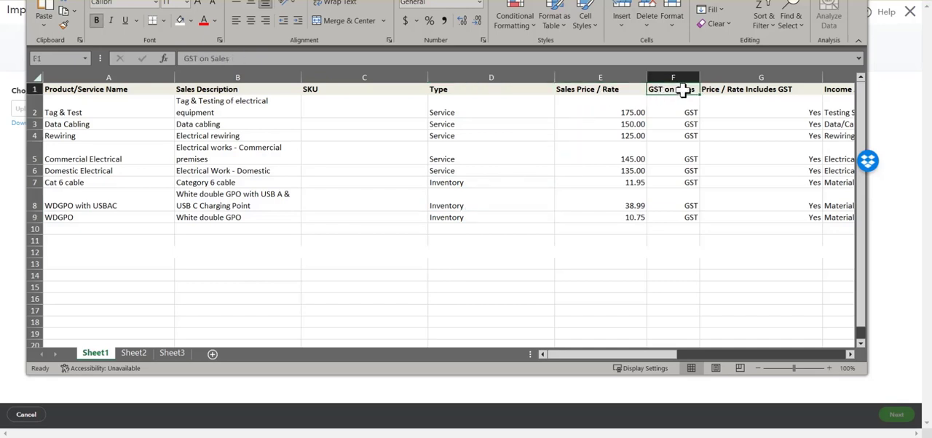
left_click(725, 89)
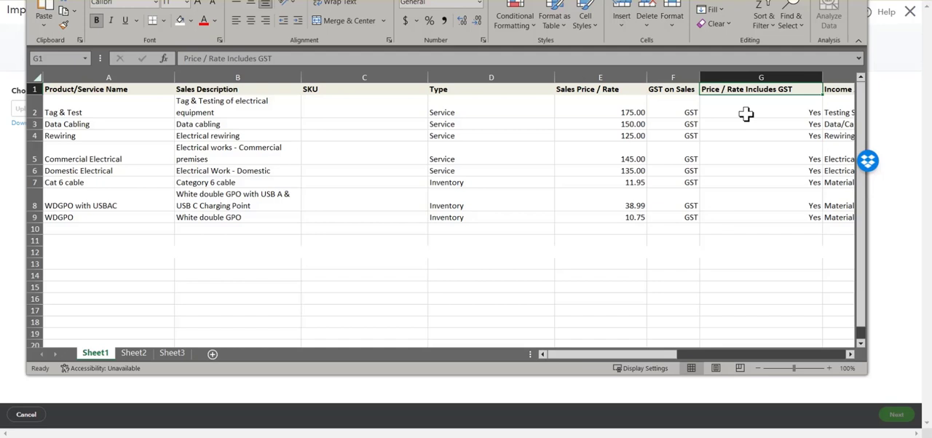
key("Right")
key("Right")
key("Right")
key("Right")
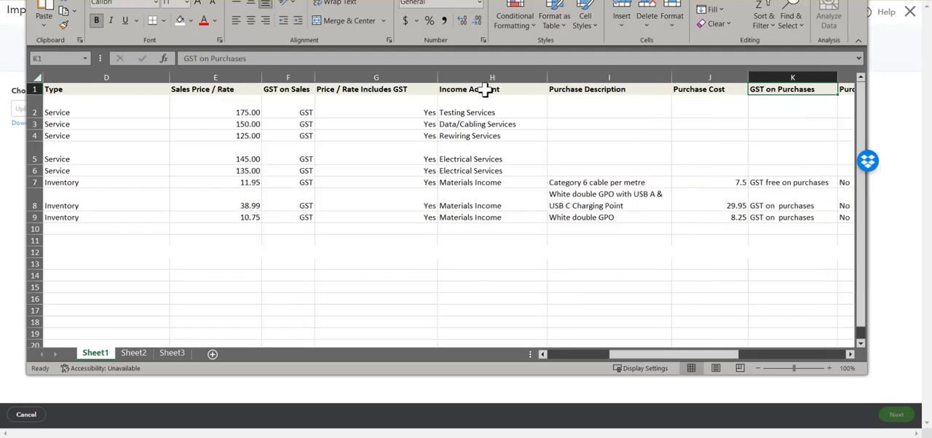
Step: Examine the Cat 6 cable row's purchase description, cost, purchase GST settings, expense account, stock quantity, inventory asset account and as-of date
left_click(608, 184)
left_click(701, 181)
key("Right")
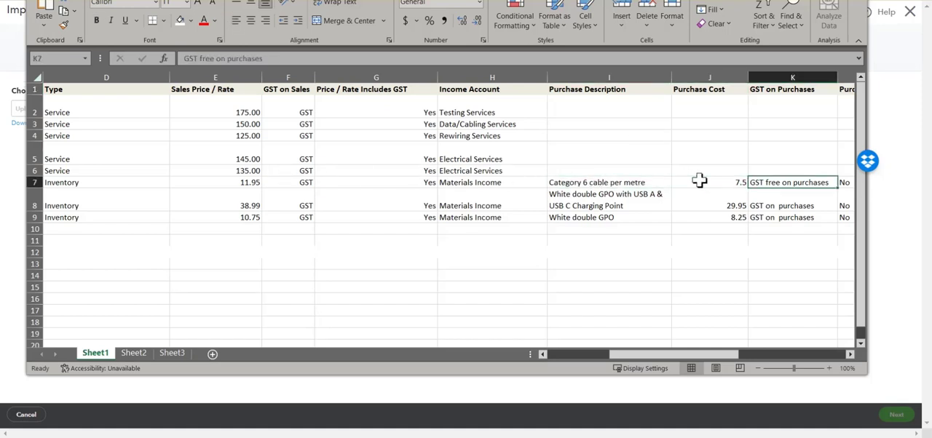
key("Right")
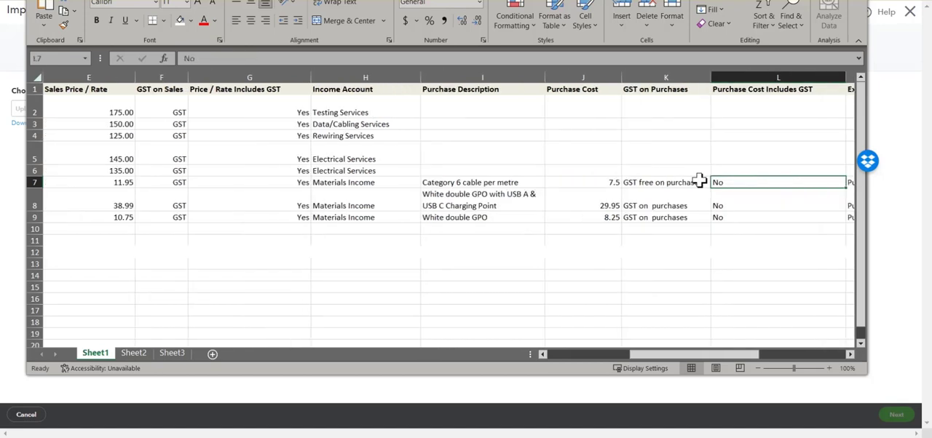
key("Right")
key("Right")
key("Right")
key("Right")
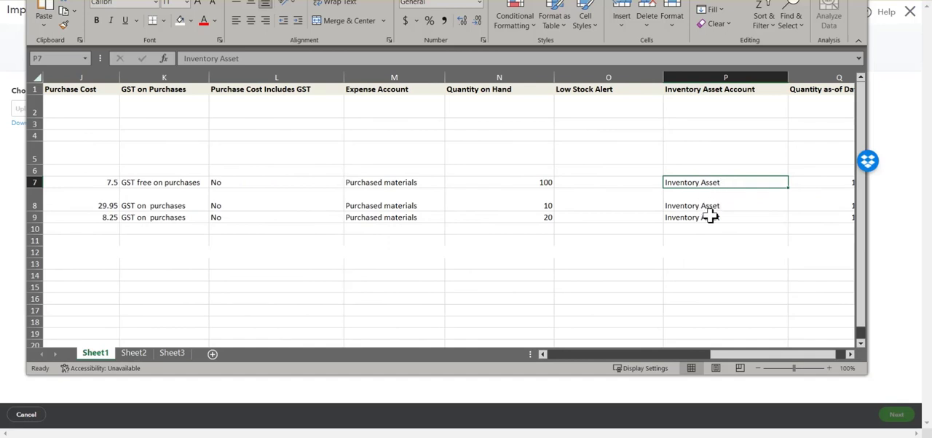
key("Right")
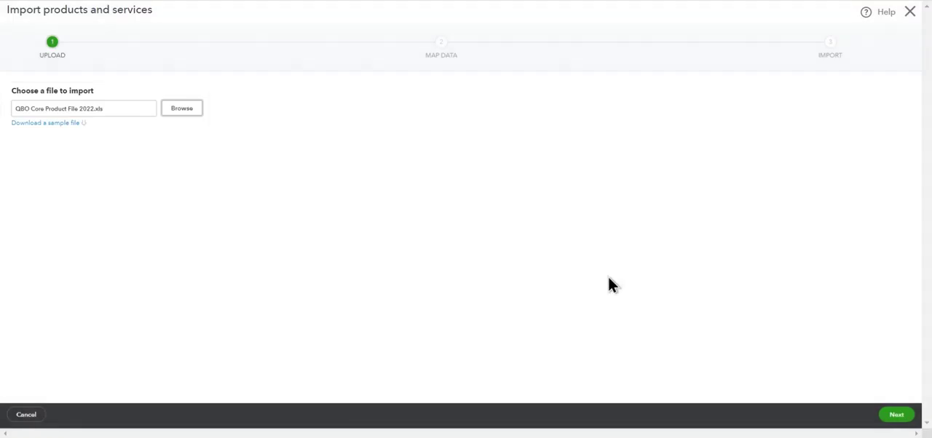
Step: Upload QBO Core Product File 2022.xls with the matched field mapping, and set the three inventory rows' income account to Parts Income
left_click(895, 417)
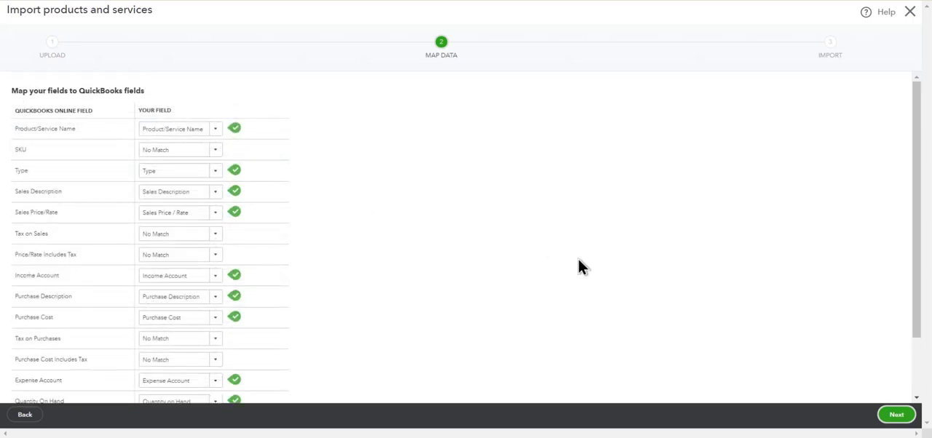
left_click(896, 415)
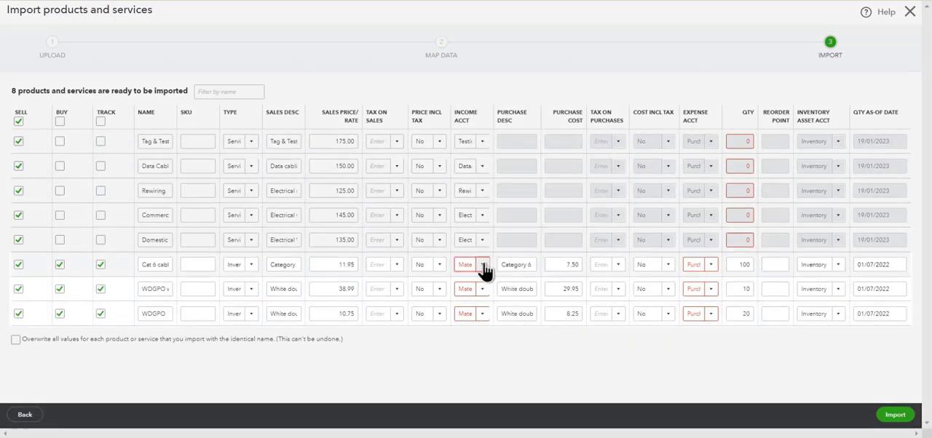
left_click(483, 269)
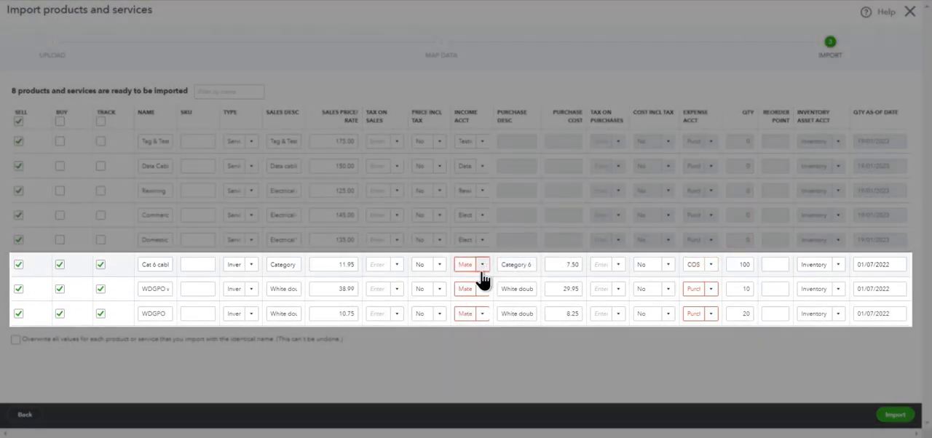
left_click(482, 267)
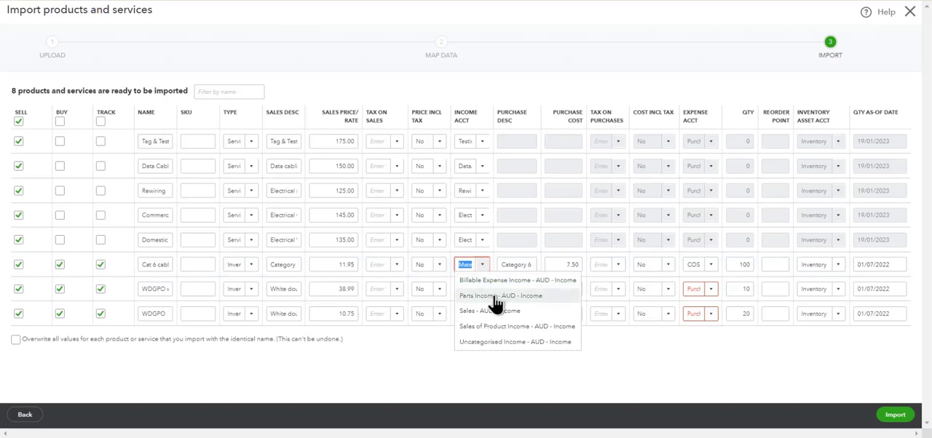
left_click(493, 297)
left_click(482, 292)
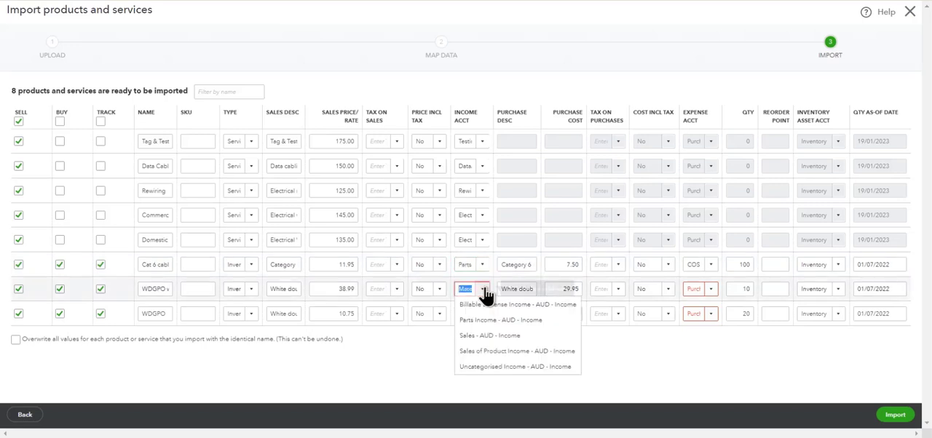
left_click(489, 321)
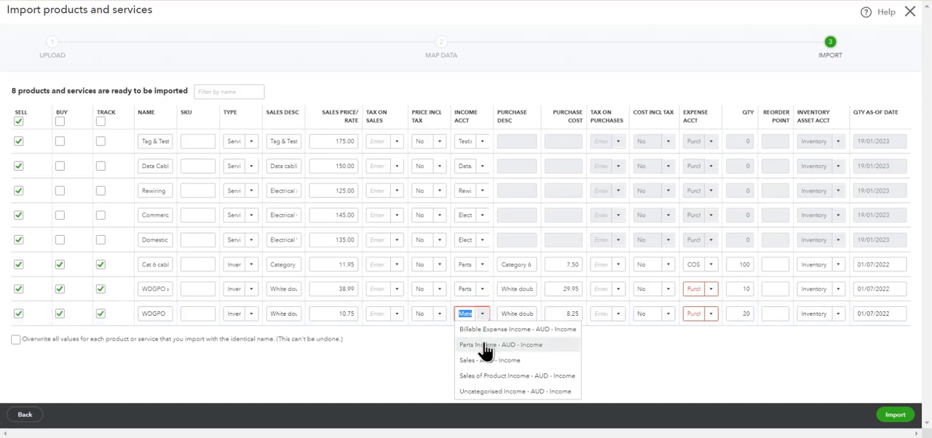
left_click(484, 345)
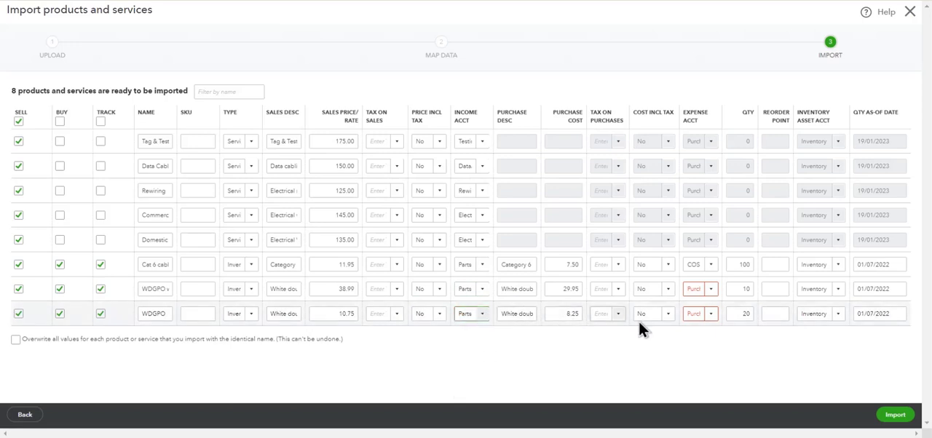
Step: Set the expense account of both WDGPO rows to COS - Purchased Materials, and import the products and services
left_click(709, 290)
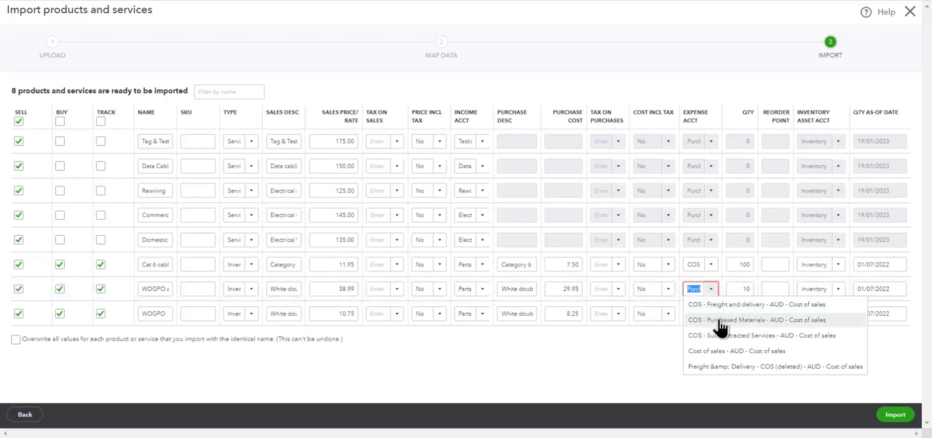
left_click(719, 320)
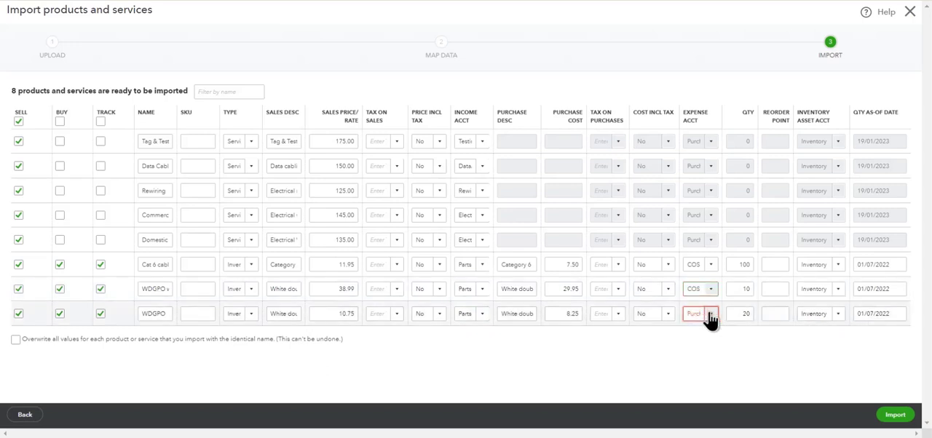
left_click(708, 315)
left_click(712, 348)
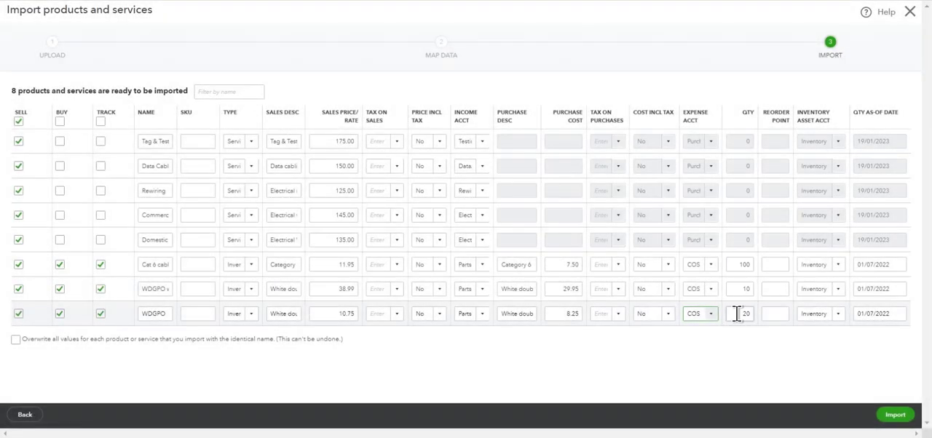
left_click(897, 418)
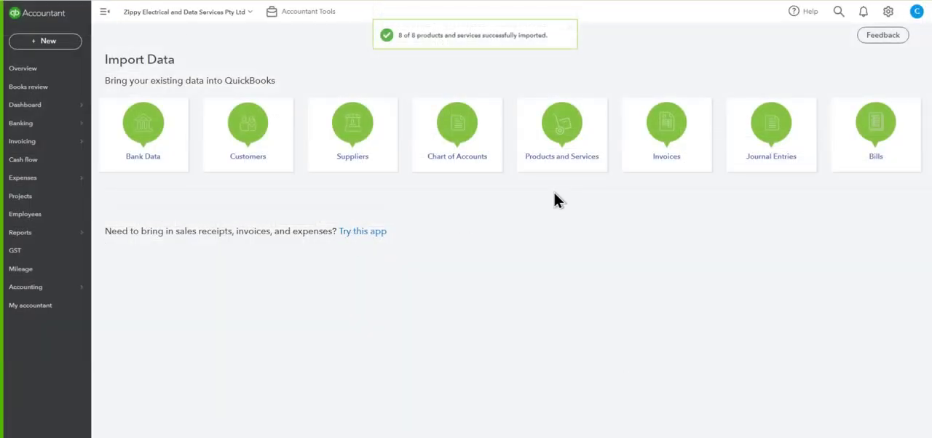
Step: Open the products and services list and look through the imported items
left_click(888, 11)
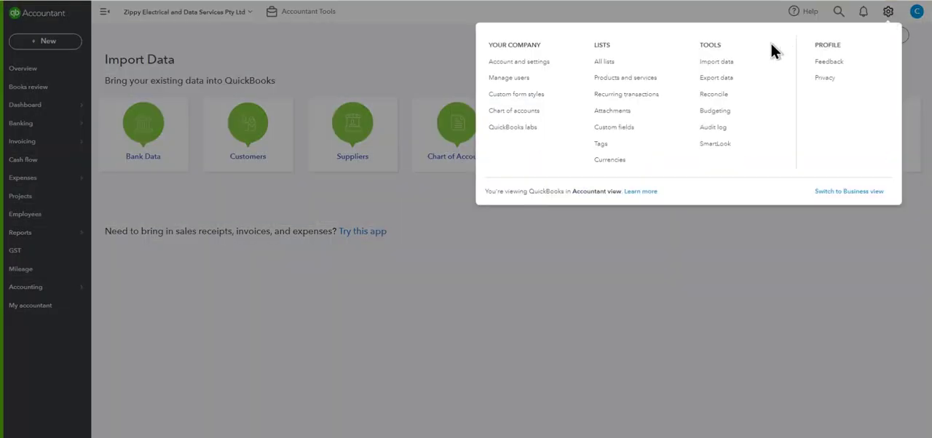
left_click(626, 78)
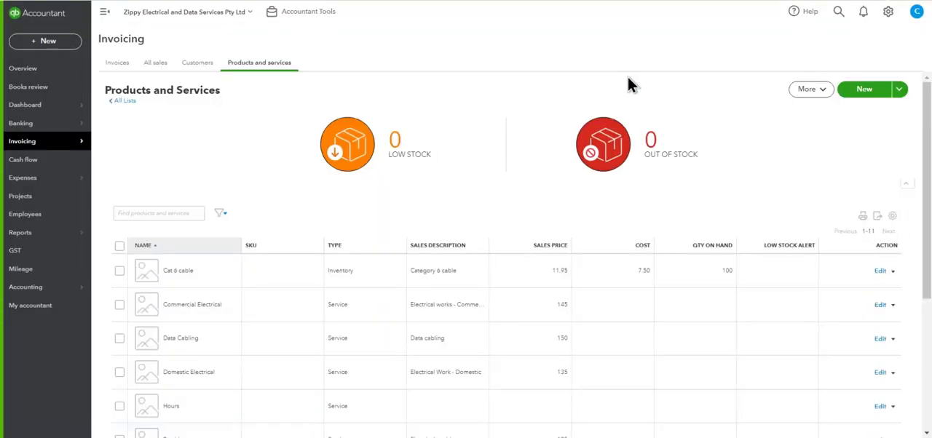
scroll(437, 291, "down", 2)
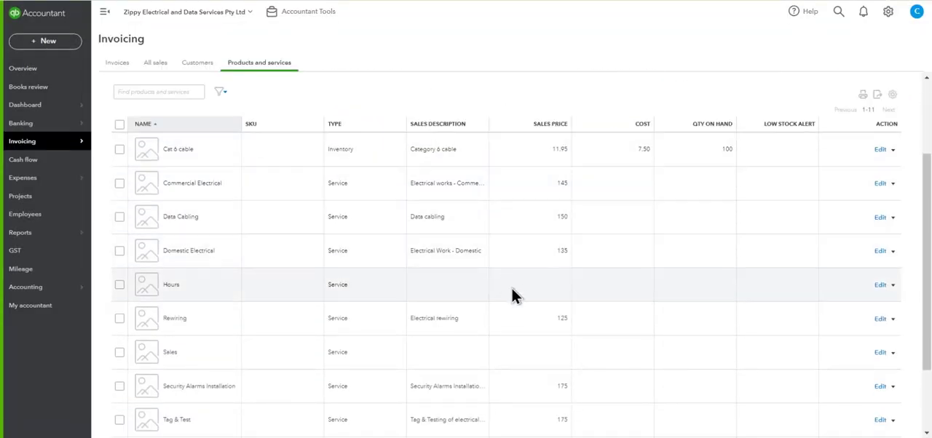
scroll(516, 305, "up", 2)
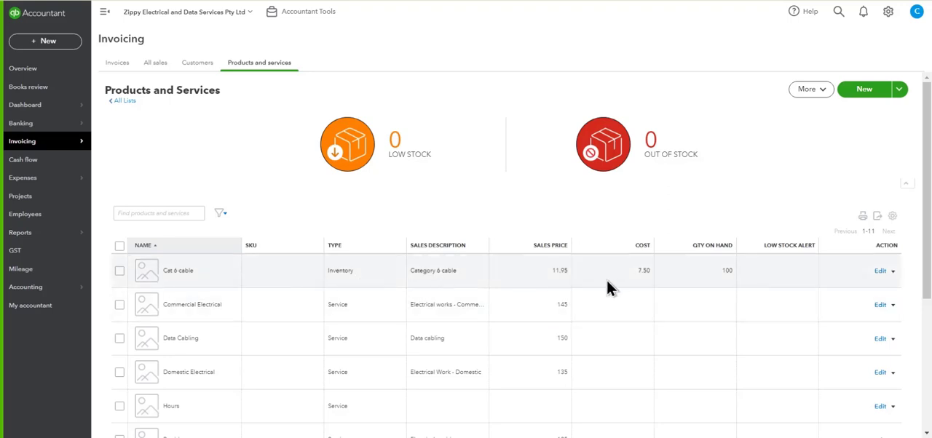
Step: Open the Cat 6 cable item, review its reorder point, accounts, sales and purchasing details, and save and close it
left_click(879, 272)
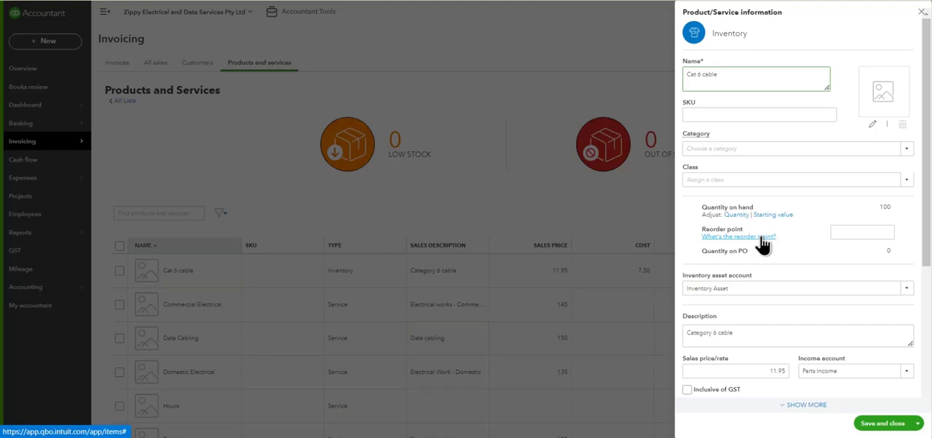
left_click(843, 232)
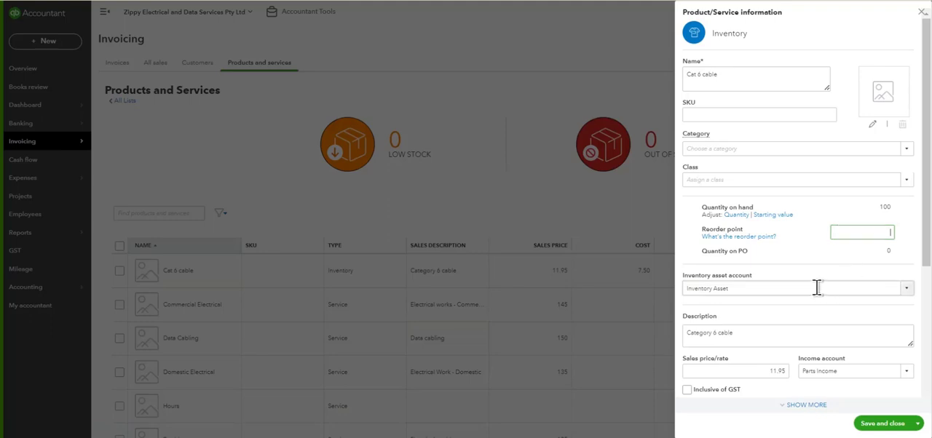
scroll(816, 288, "down", 1)
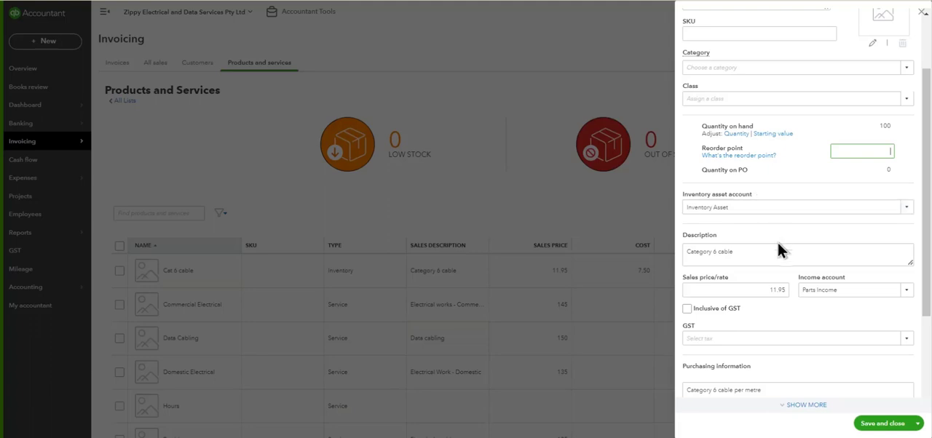
scroll(774, 248, "down", 1)
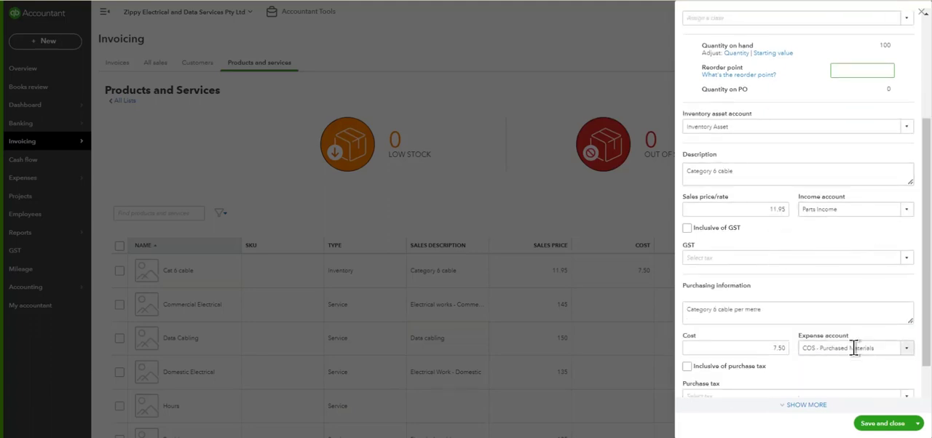
scroll(858, 346, "down", 1)
scroll(856, 321, "up", 2)
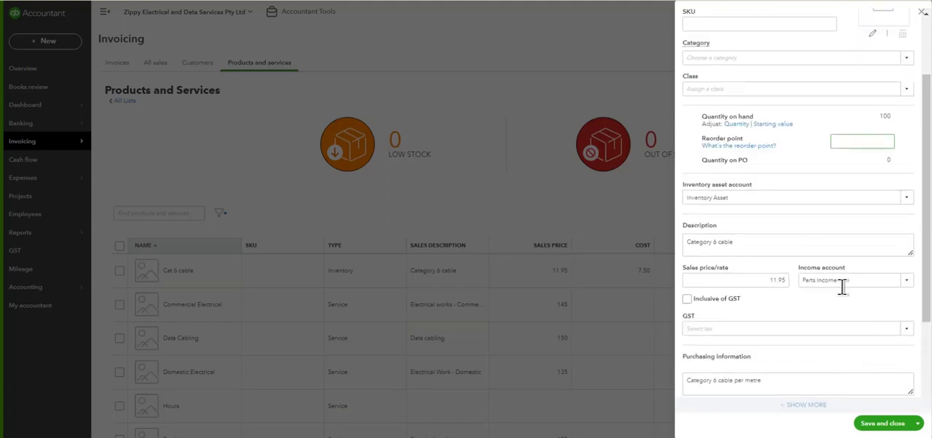
scroll(826, 351, "down", 2)
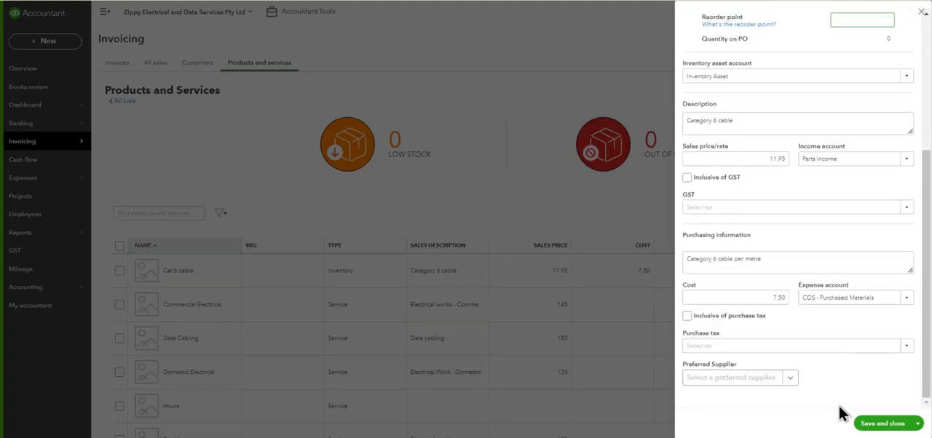
left_click(870, 424)
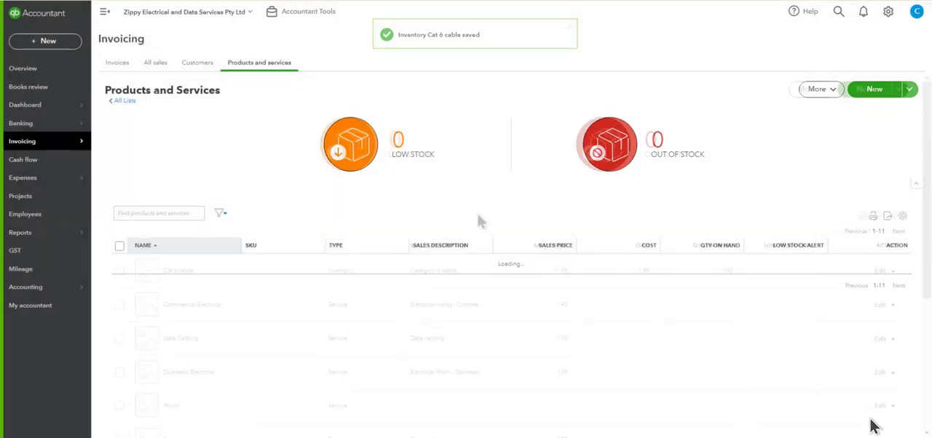
Step: Create a new invoice and choose Commercial Electrical as the product/service on its first line
left_click(54, 43)
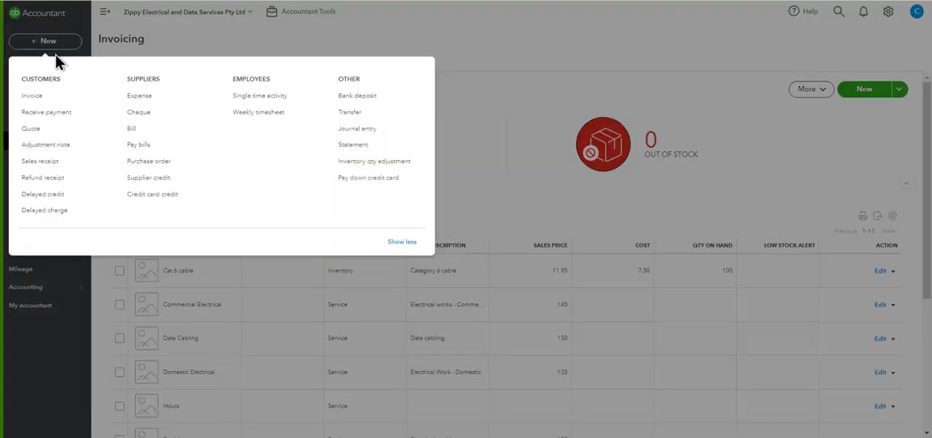
left_click(33, 102)
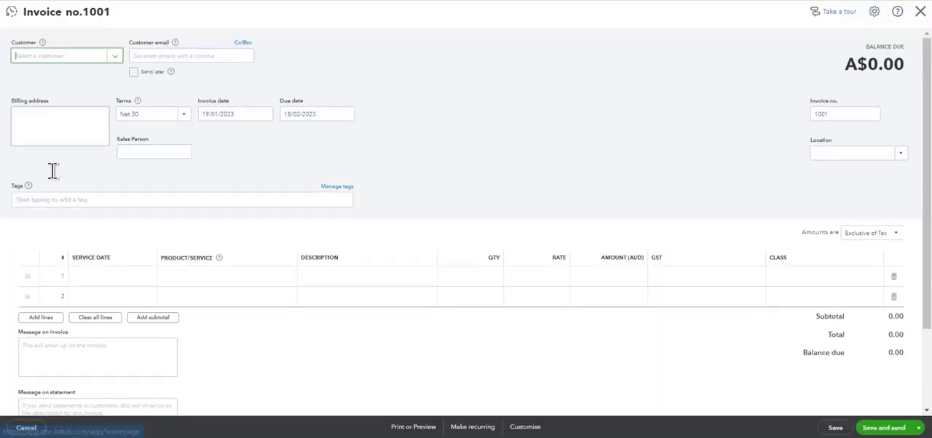
left_click(225, 283)
left_click(285, 285)
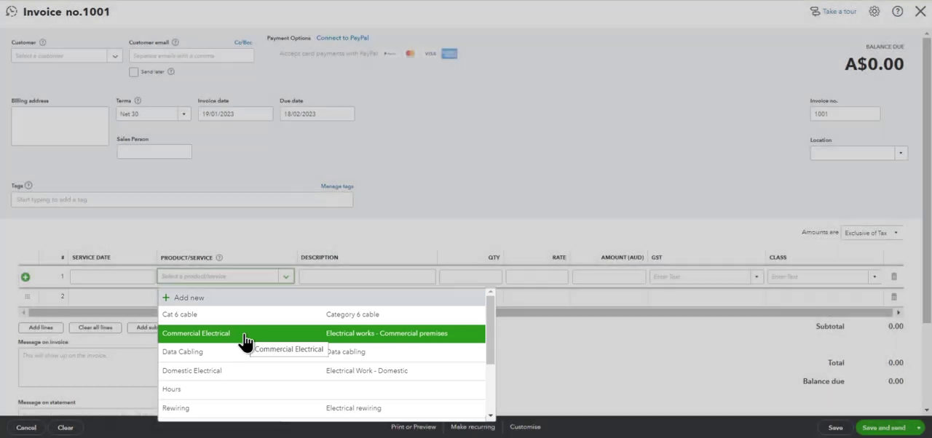
left_click(244, 334)
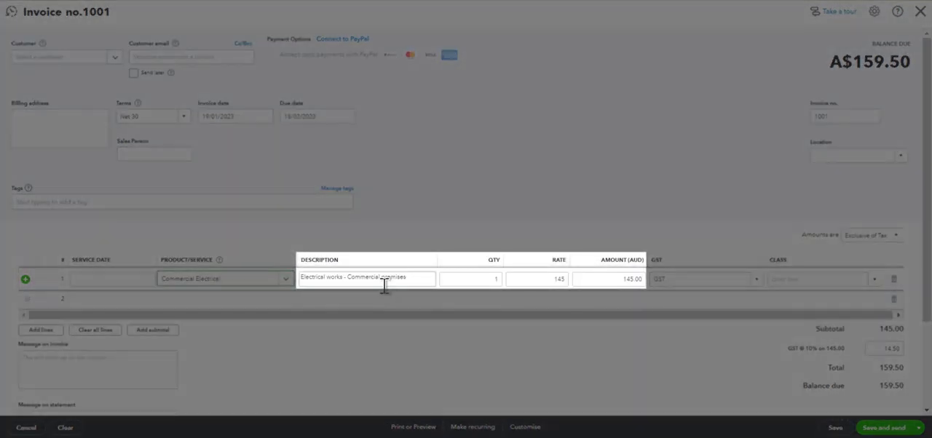